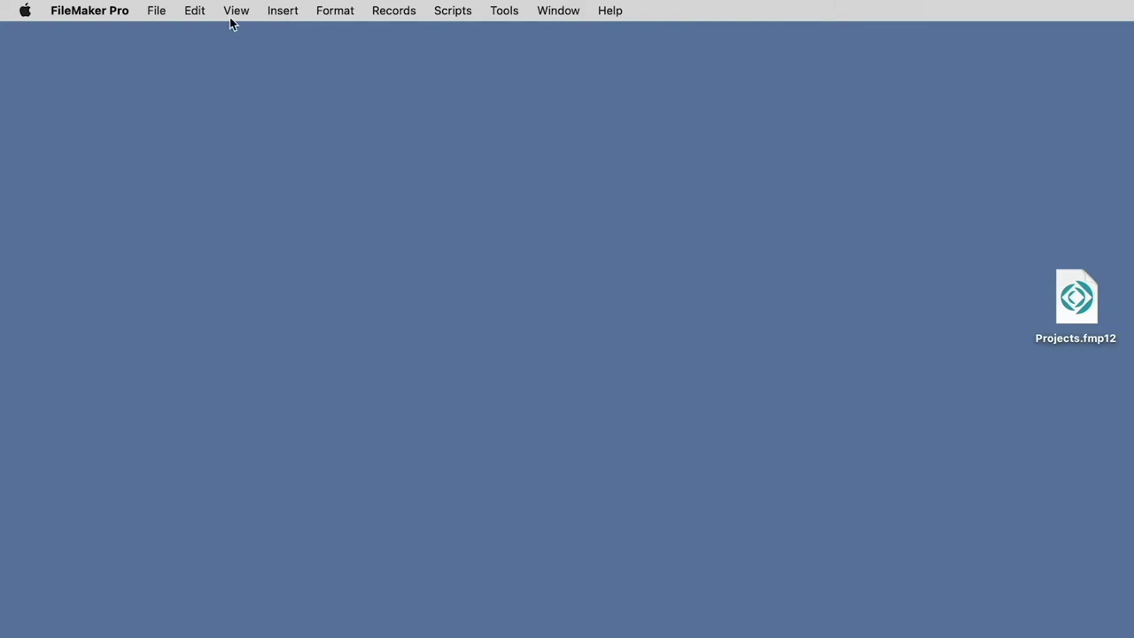
Choose Sign In to Claris ID from the File menu
{"action": "left_click", "coordinate": [155, 11]}
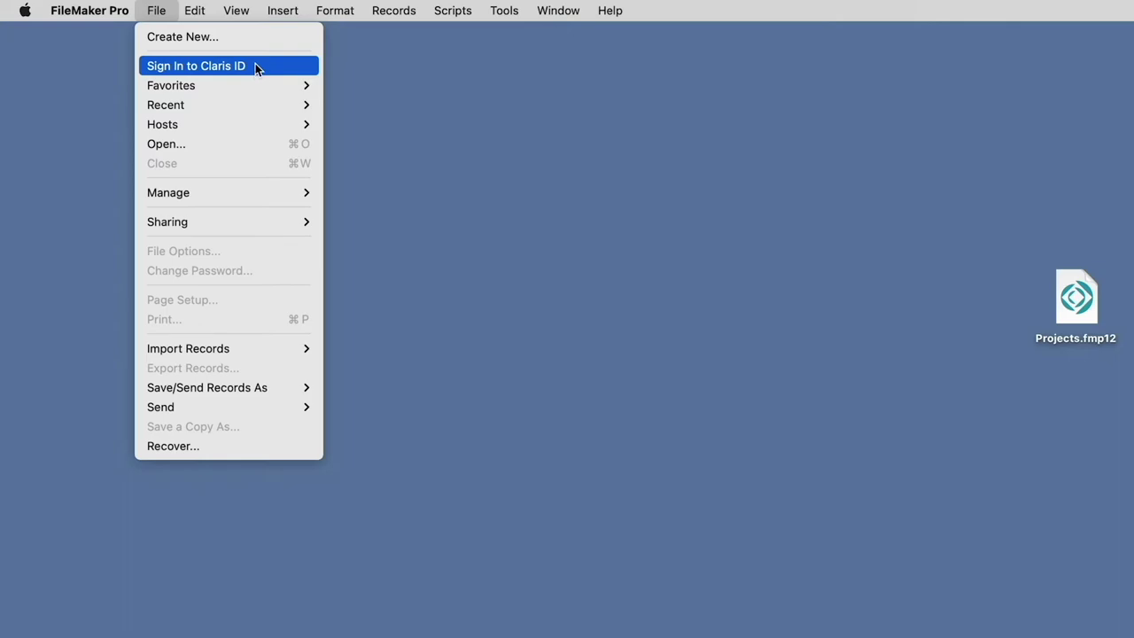
{"action": "left_click", "coordinate": [255, 67]}
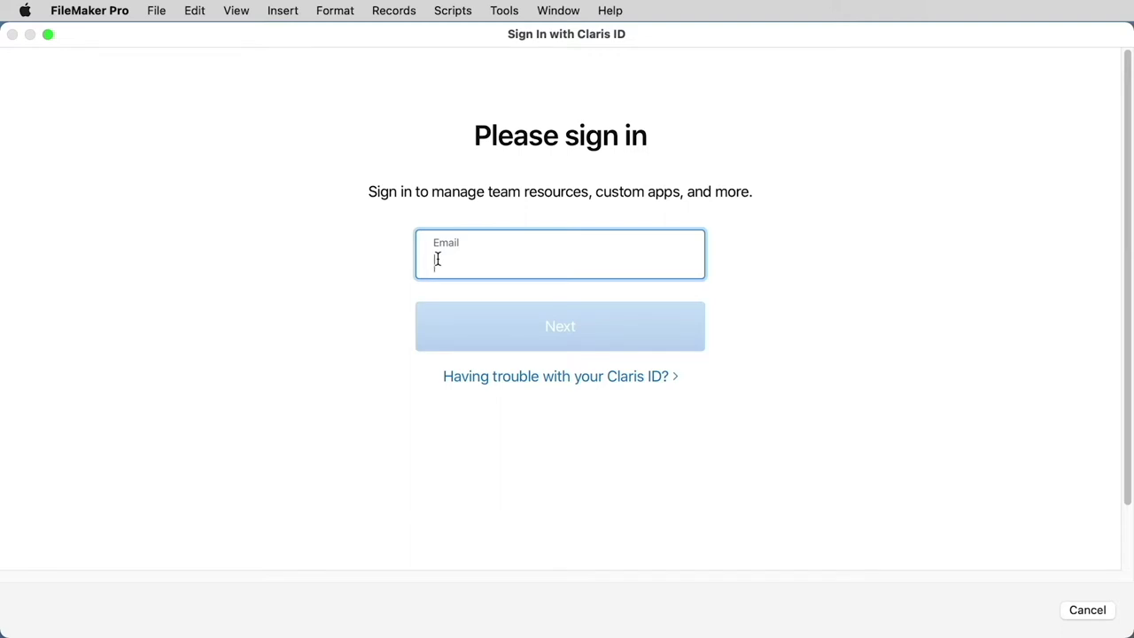
Sign in to Claris ID with the subscriber account's e-mail and password, then recheck the File menu
{"action": "left_click", "coordinate": [475, 326]}
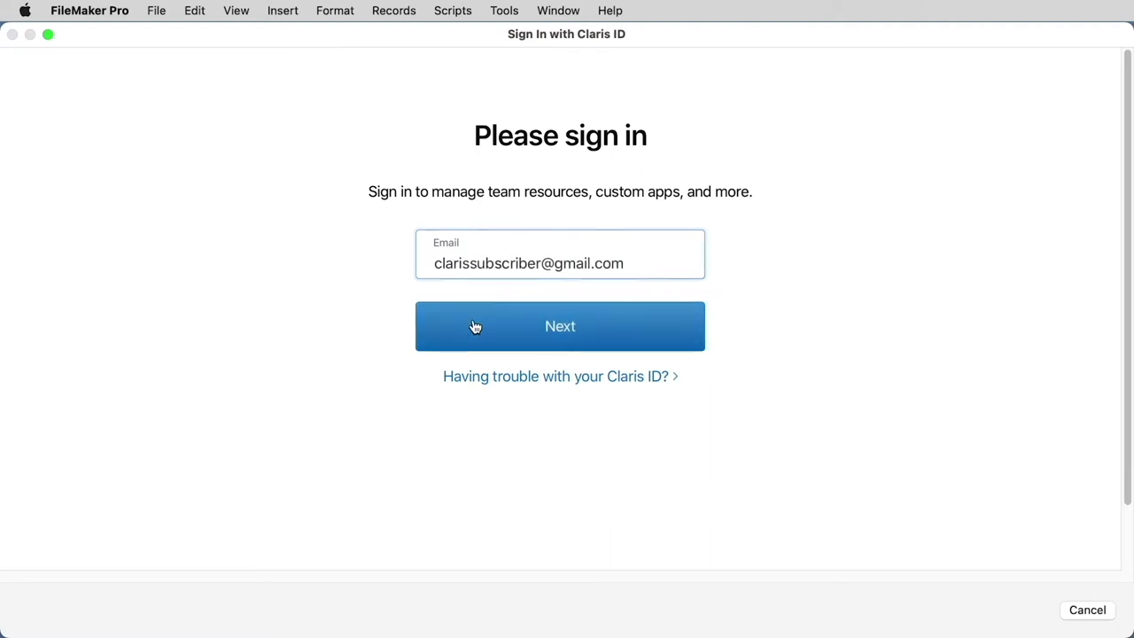
{"action": "left_click", "coordinate": [460, 283]}
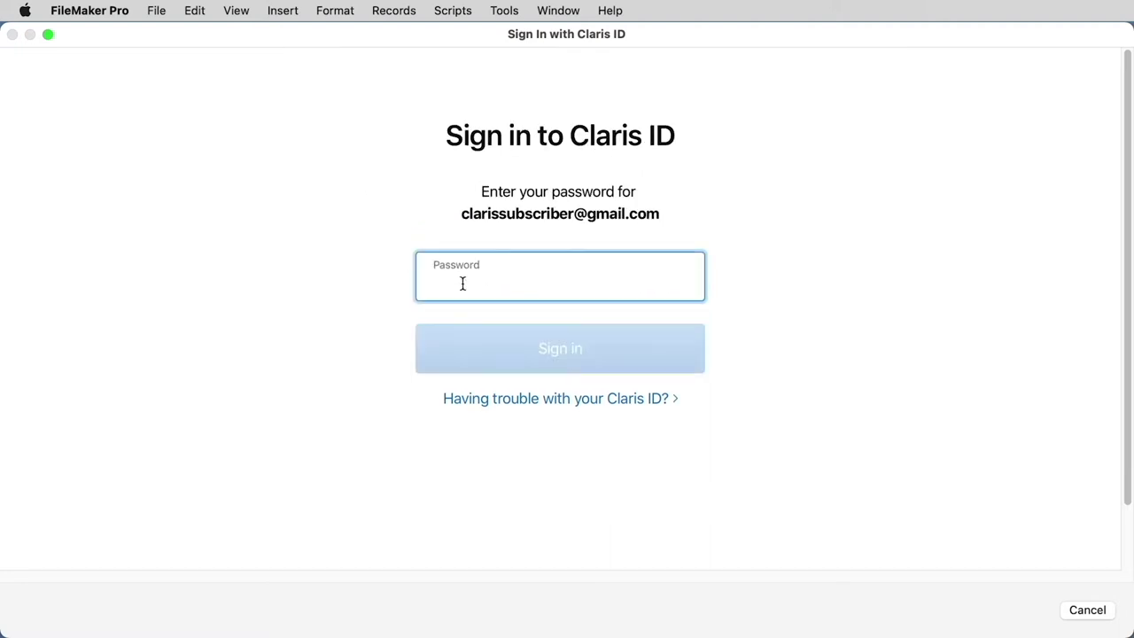
{"action": "type", "text": "*************"}
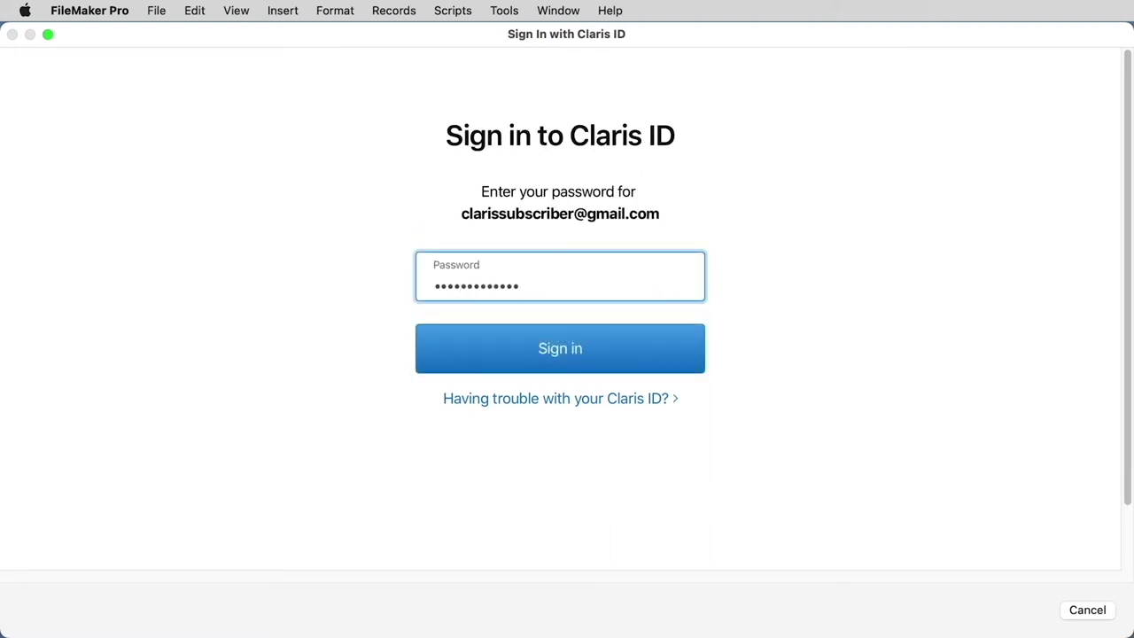
{"action": "left_click", "coordinate": [524, 350]}
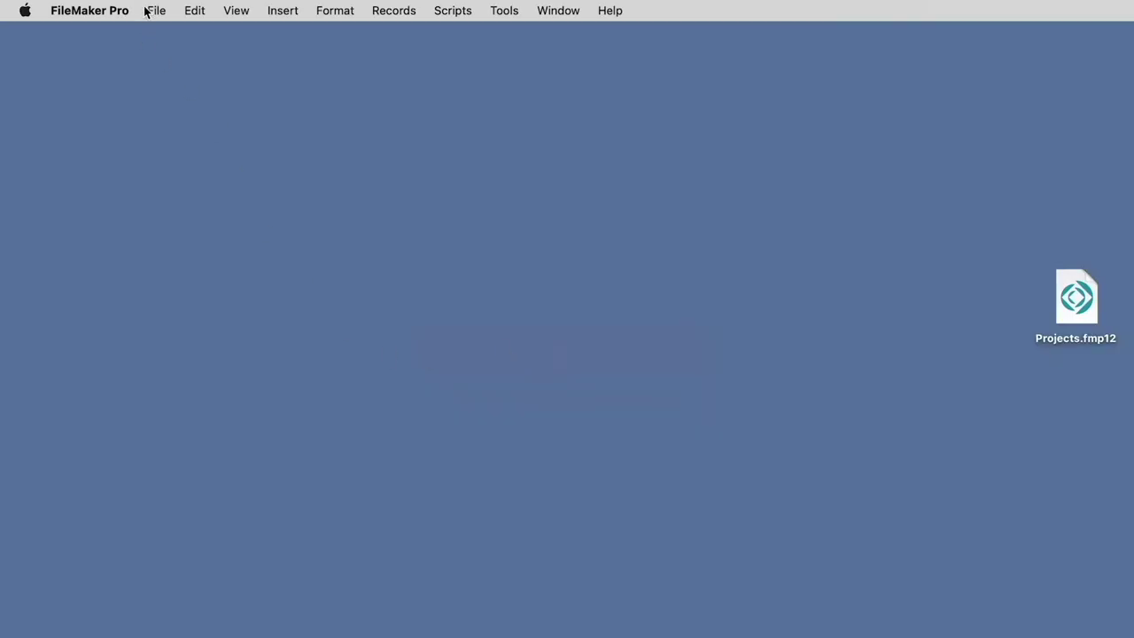
{"action": "left_click", "coordinate": [156, 10]}
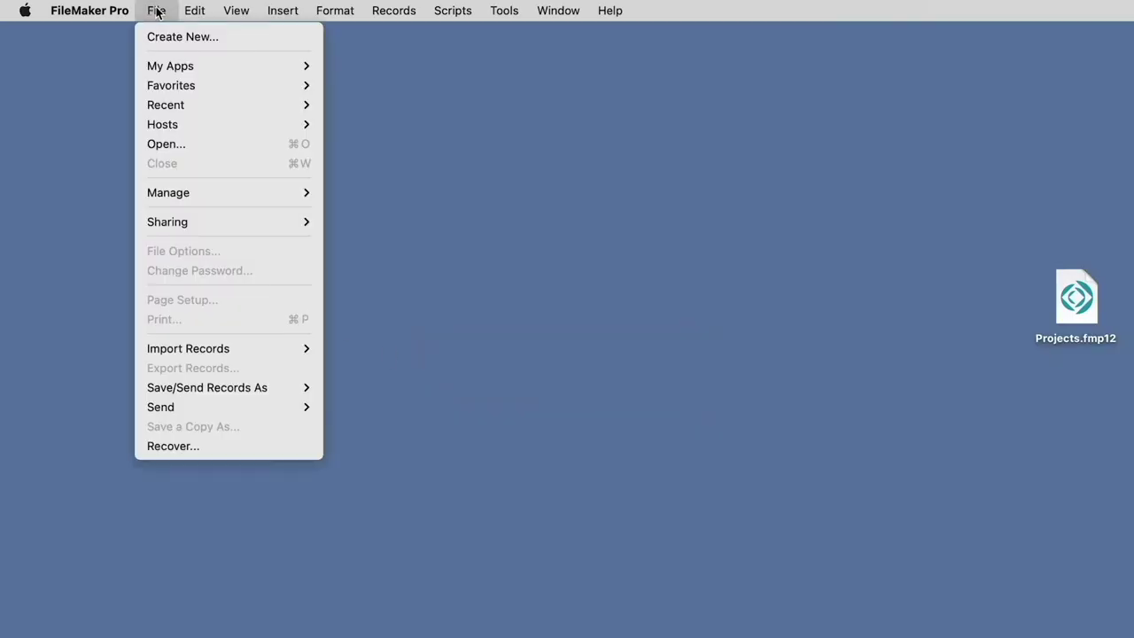
Open Projects.fmp12 by entering the Admin account password
{"action": "mouse_move", "coordinate": [142, 69]}
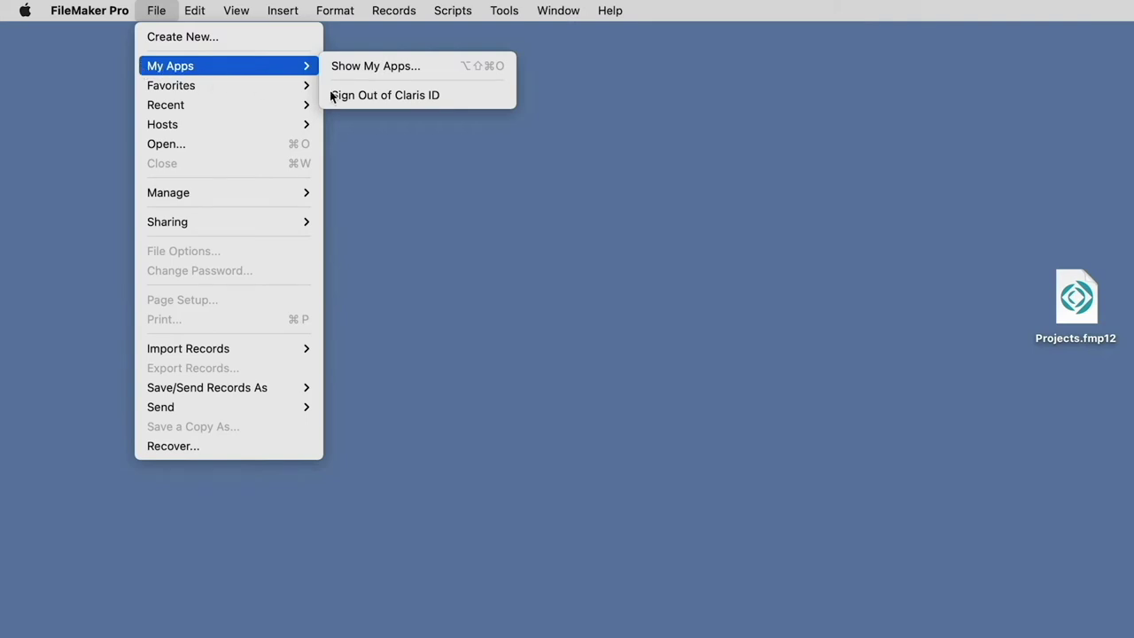
{"action": "left_click", "coordinate": [485, 99]}
{"action": "double_click", "coordinate": [1080, 310]}
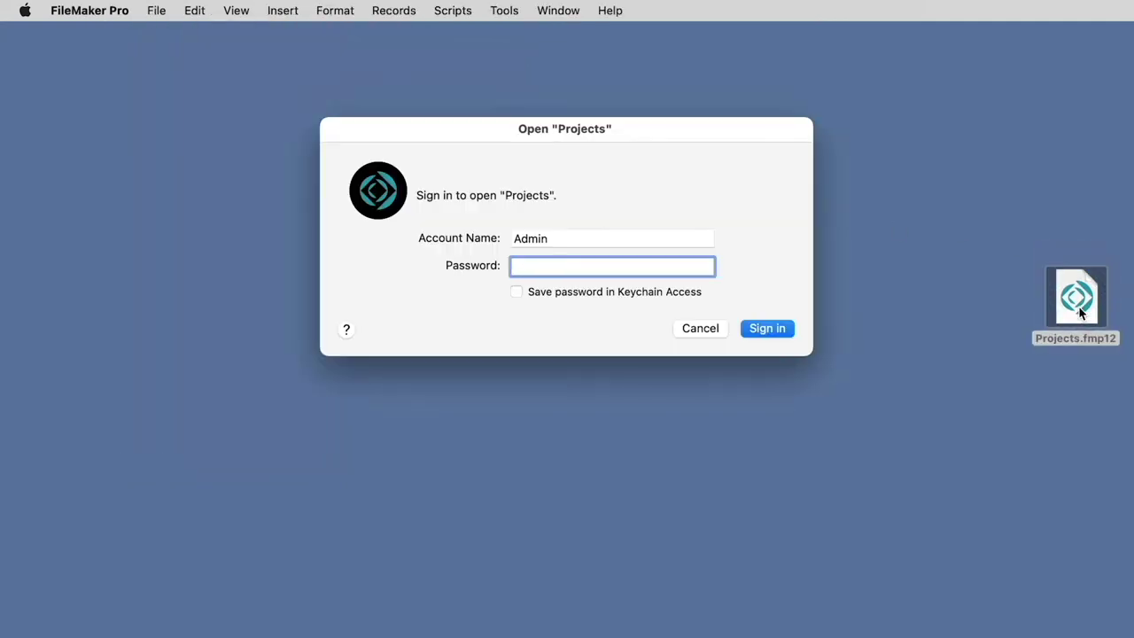
{"action": "type", "text": "admin"}
{"action": "key", "text": "Return"}
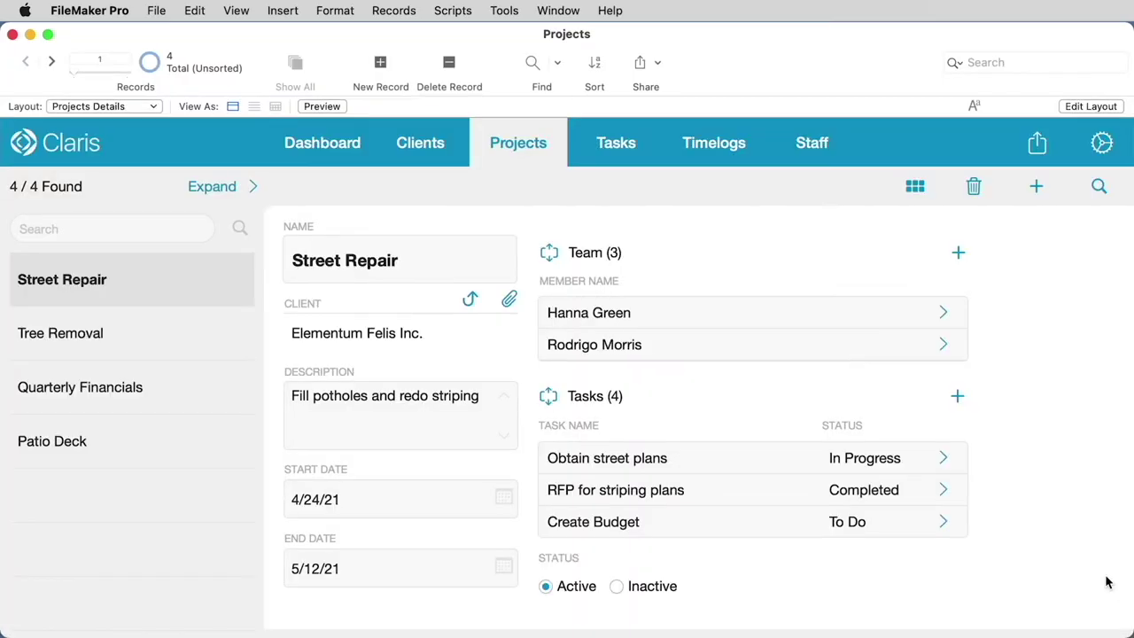
{"action": "left_click", "coordinate": [156, 11]}
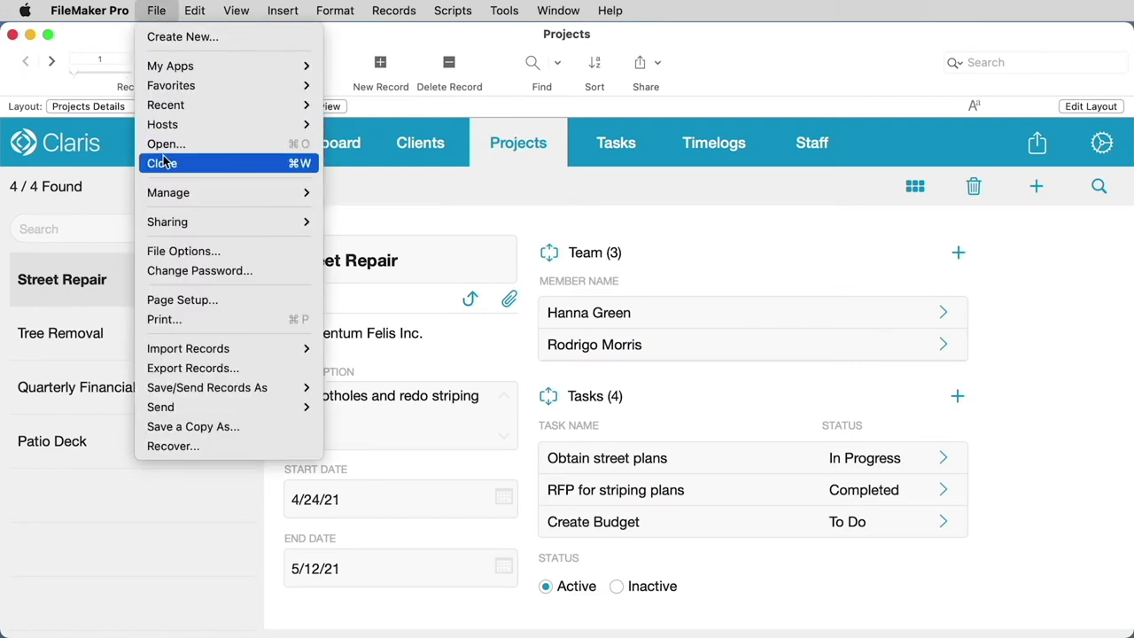
In Manage Security's advanced settings, confirm the fmapp extended privilege belongs to Full Access
{"action": "mouse_move", "coordinate": [175, 191]}
{"action": "left_click", "coordinate": [354, 213]}
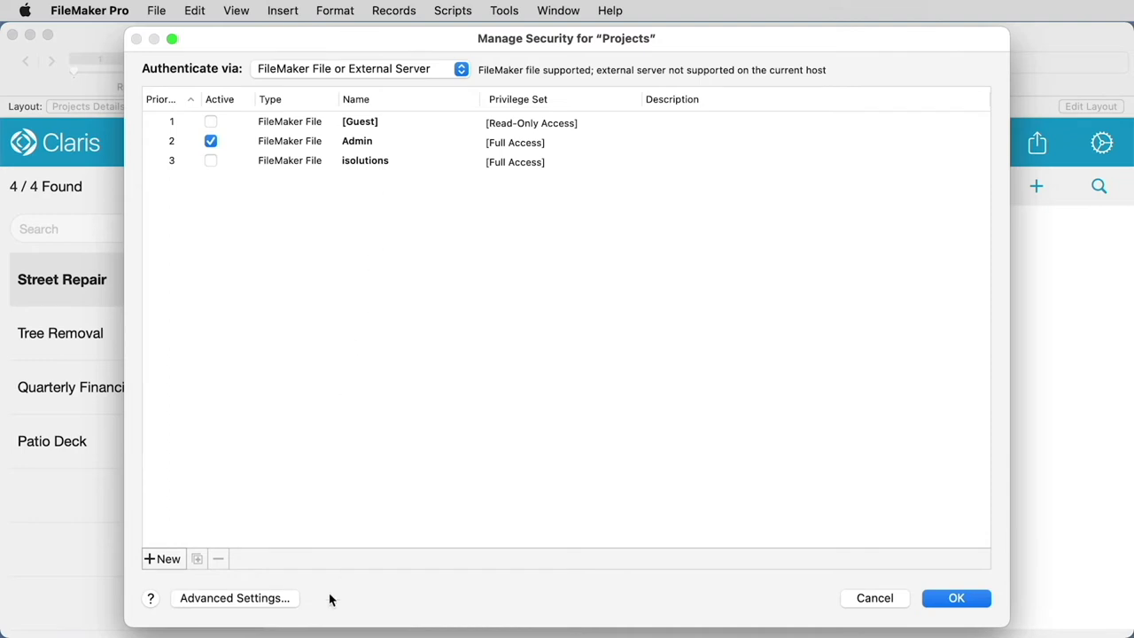
{"action": "left_click", "coordinate": [254, 599]}
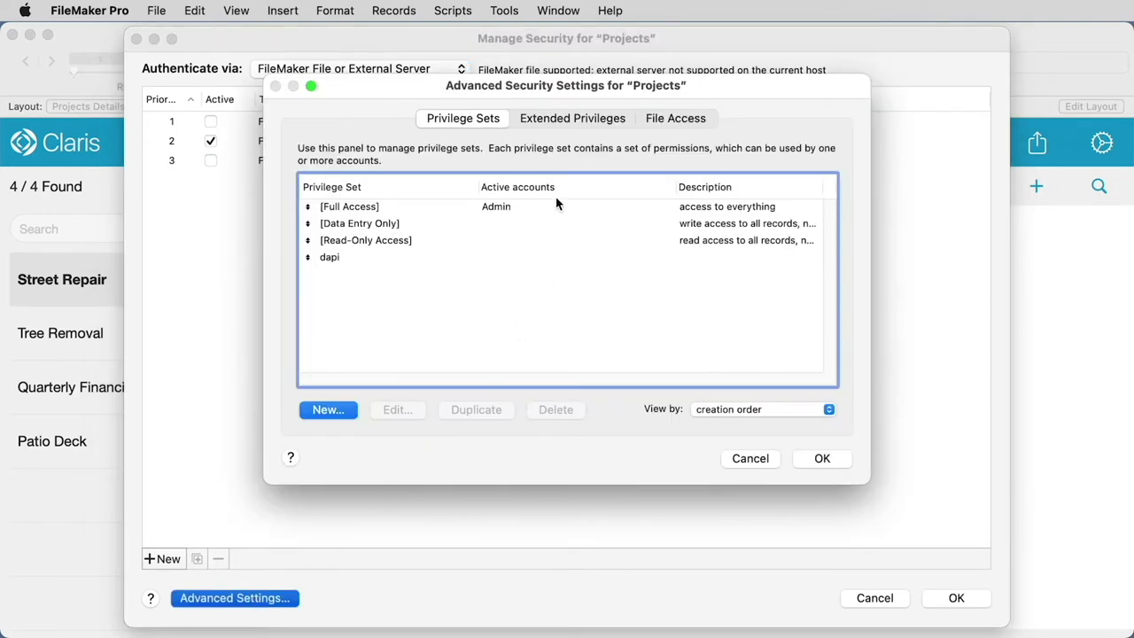
{"action": "left_click", "coordinate": [550, 118]}
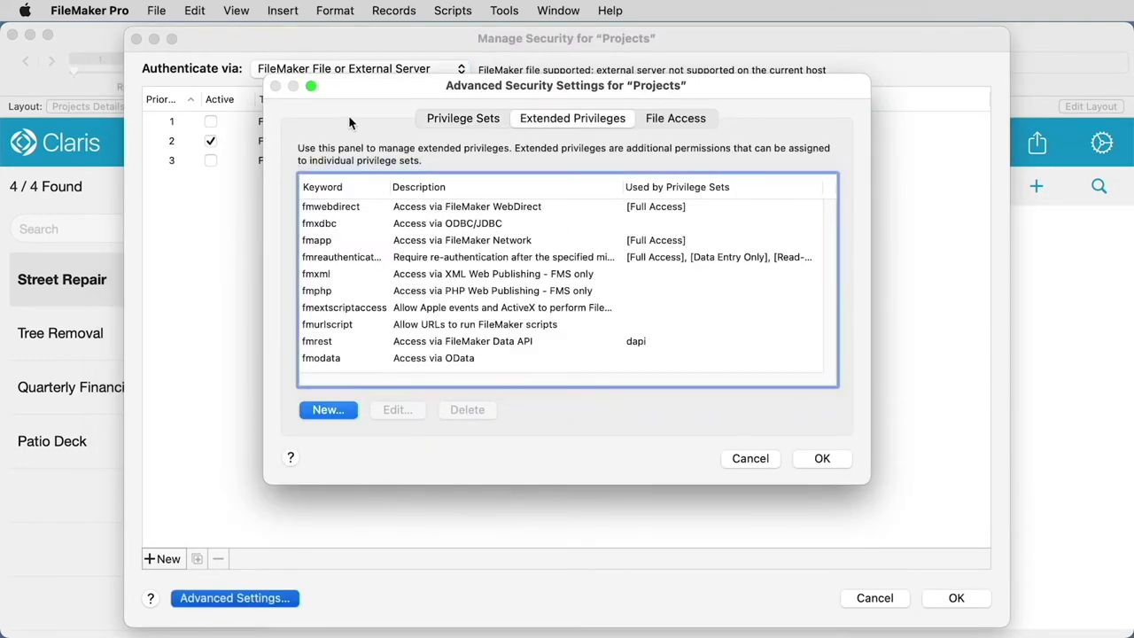
{"action": "left_click", "coordinate": [446, 246]}
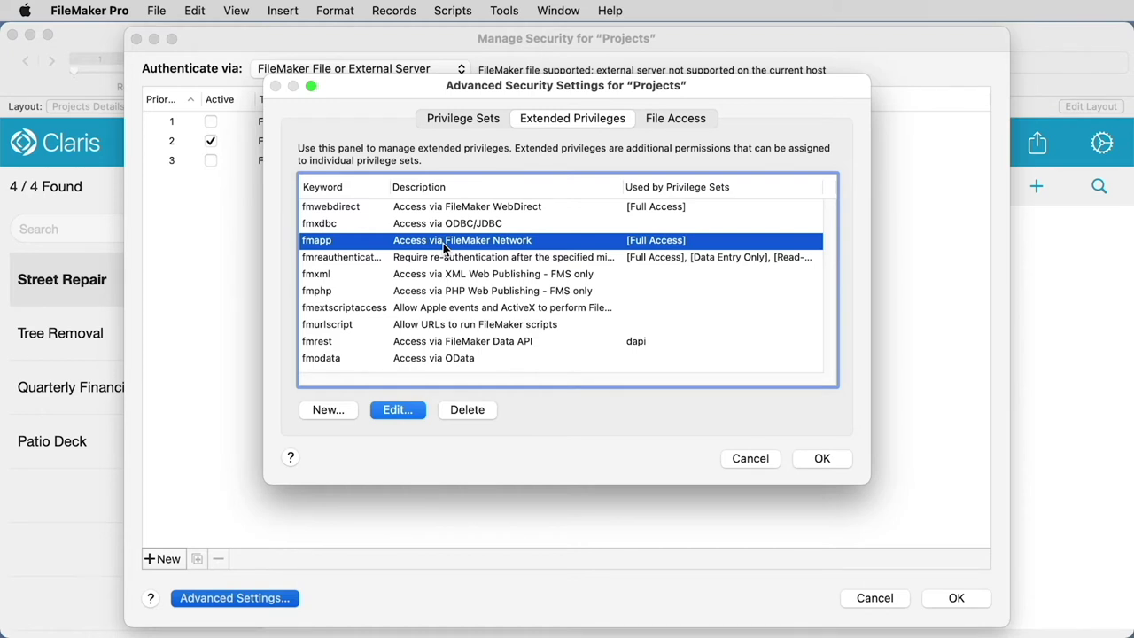
{"action": "left_click", "coordinate": [823, 458]}
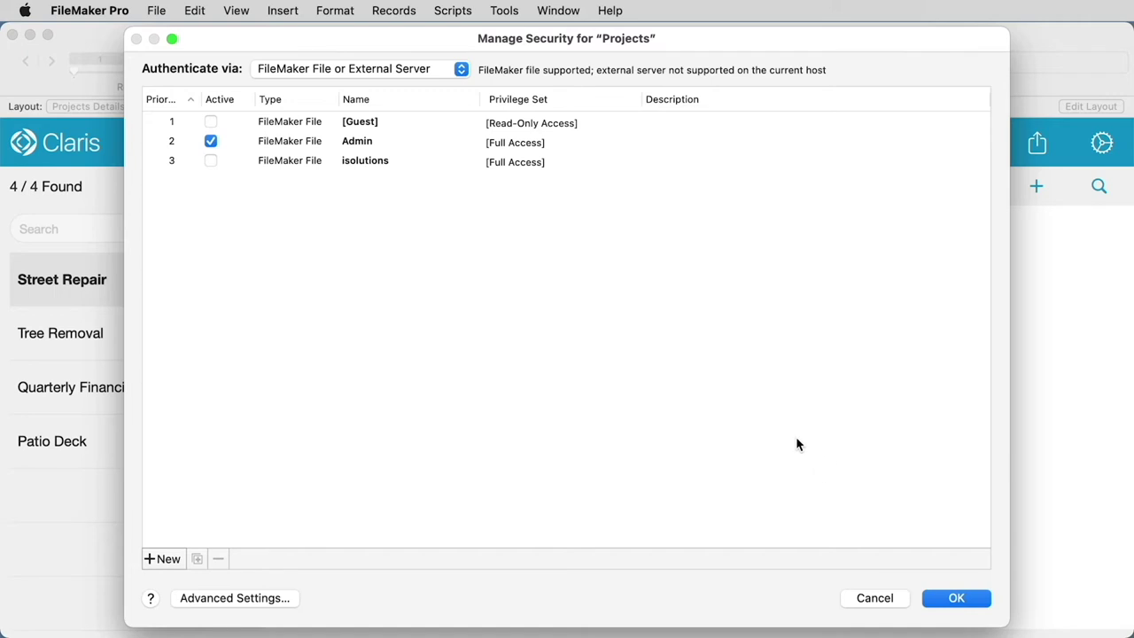
{"action": "left_click", "coordinate": [430, 71]}
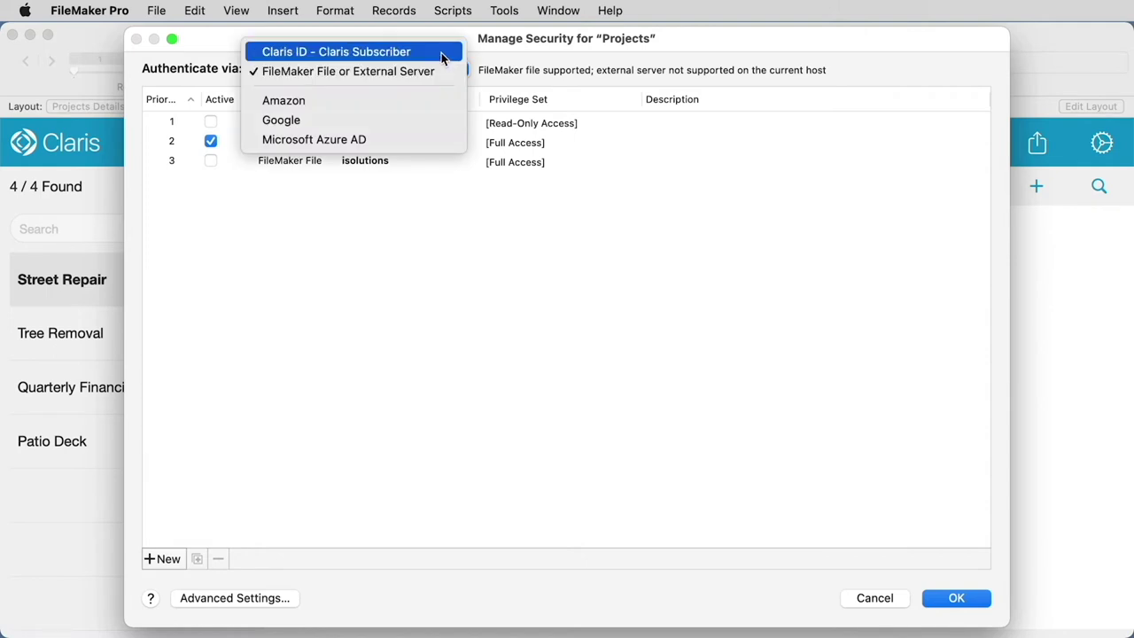
Set authentication to Claris ID – Claris Subscriber and add a new account
{"action": "left_click", "coordinate": [442, 54]}
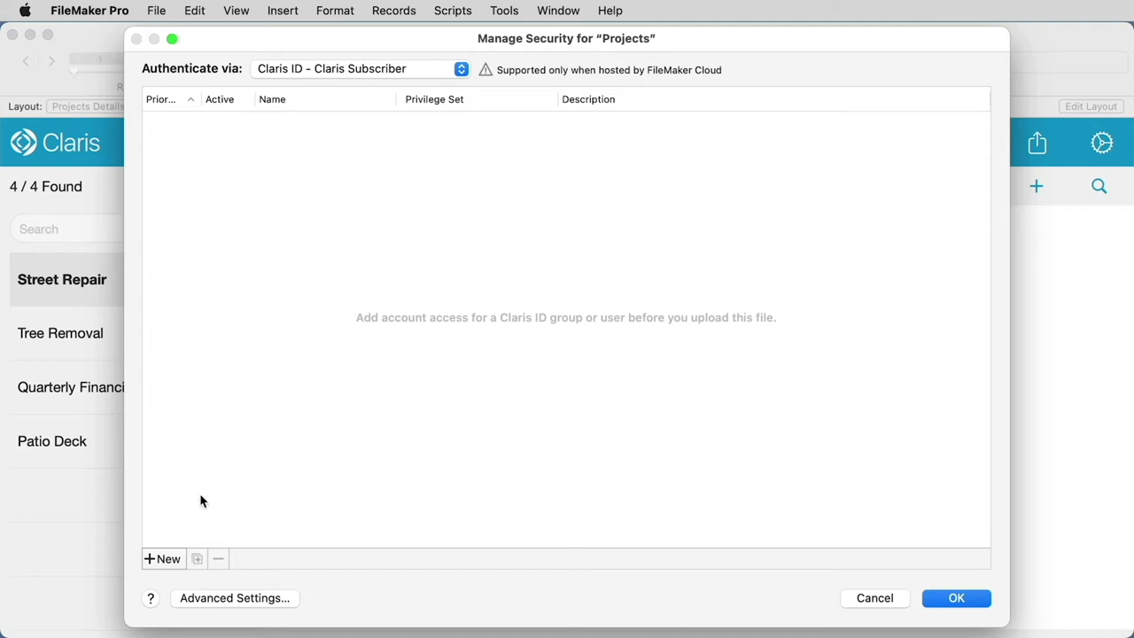
{"action": "left_click", "coordinate": [168, 559]}
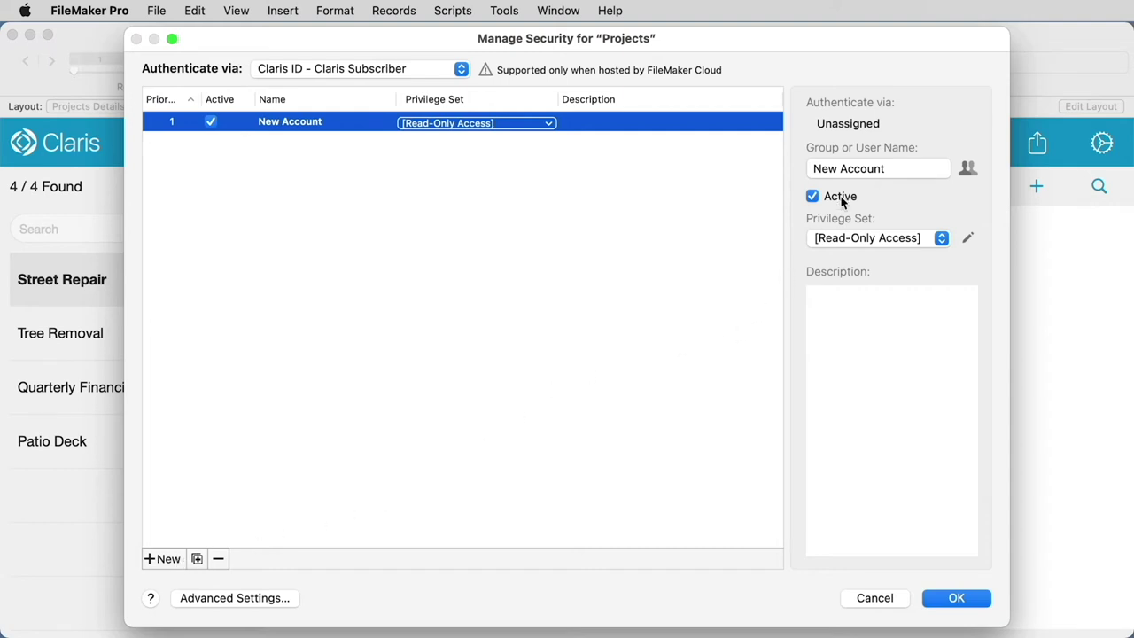
{"action": "left_click", "coordinate": [865, 171]}
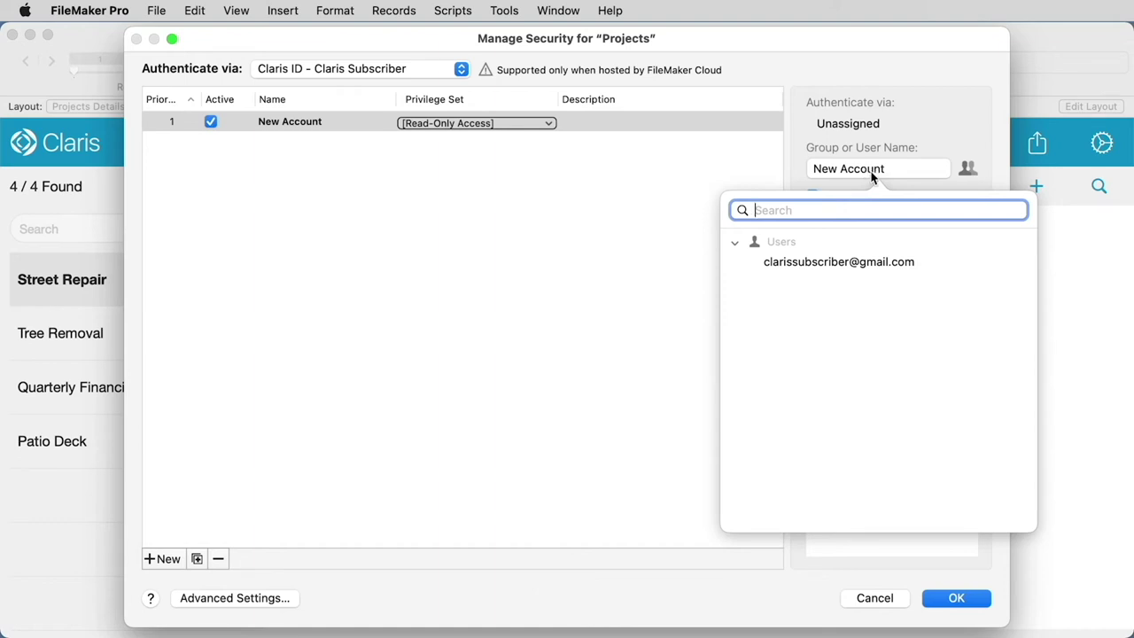
Assign the subscriber's Claris ID user with the [Full Access] privilege set and save security
{"action": "left_click", "coordinate": [864, 262]}
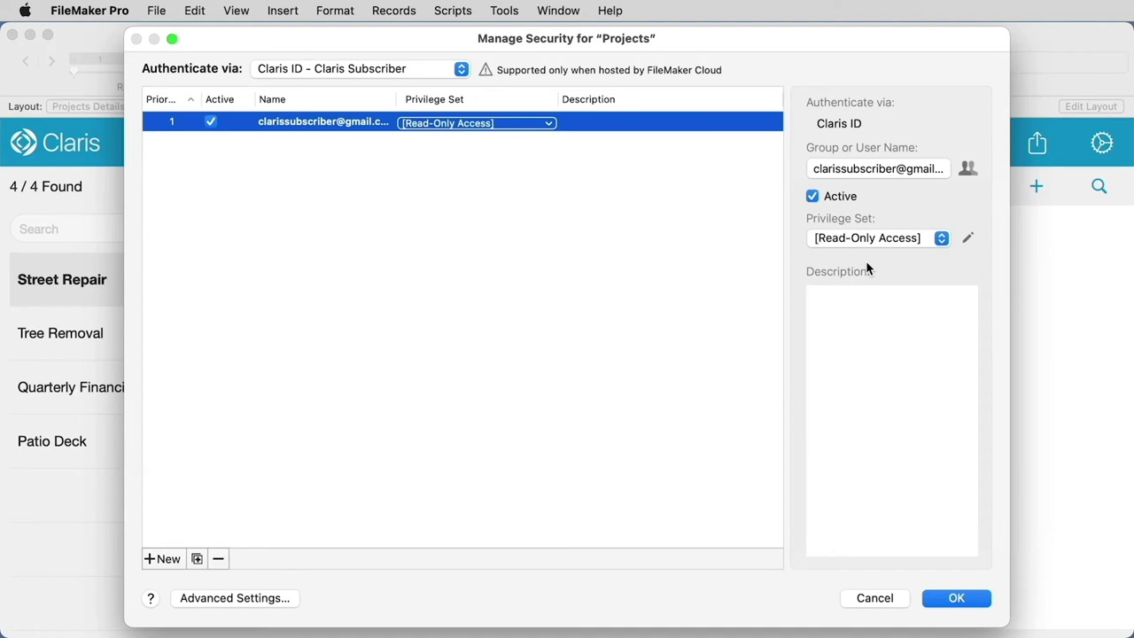
{"action": "left_click", "coordinate": [940, 237]}
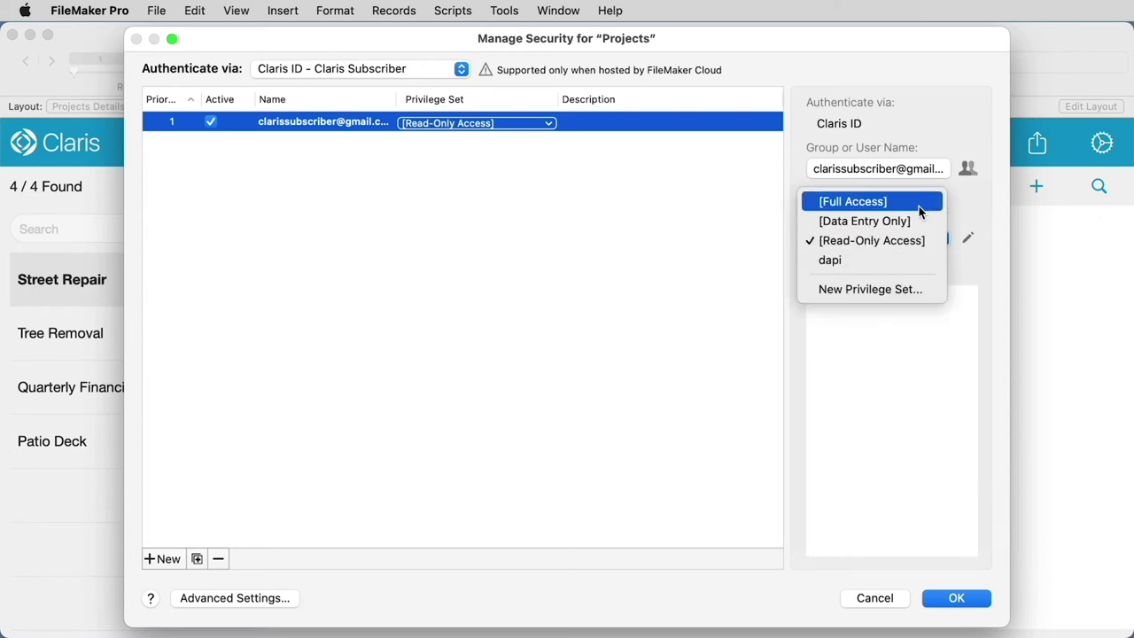
{"action": "left_click", "coordinate": [912, 203]}
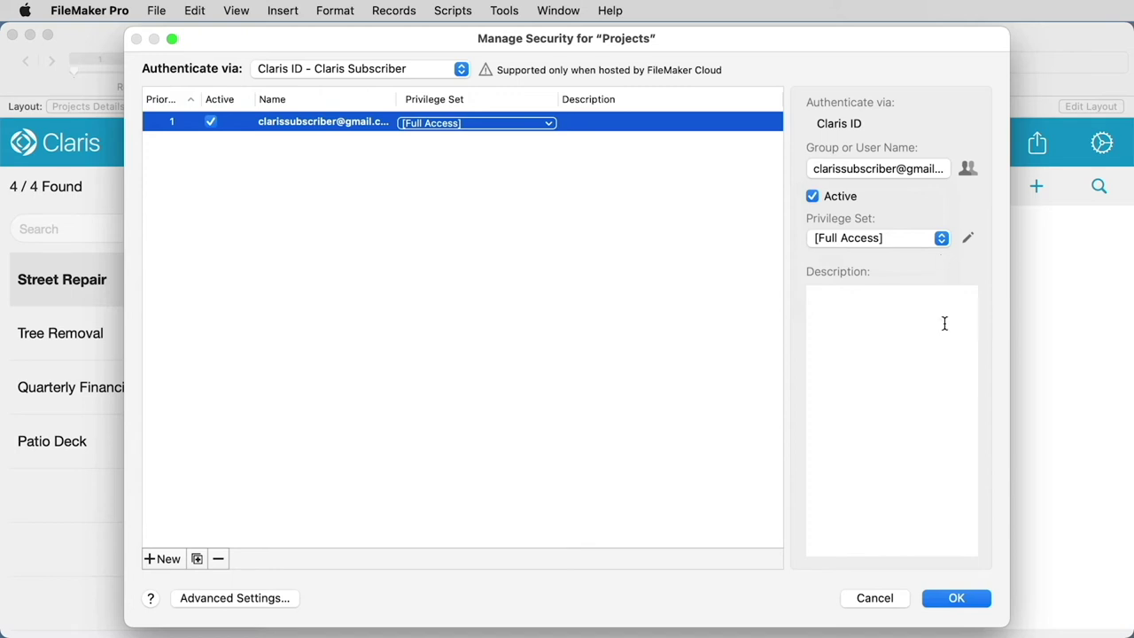
{"action": "left_click", "coordinate": [948, 602]}
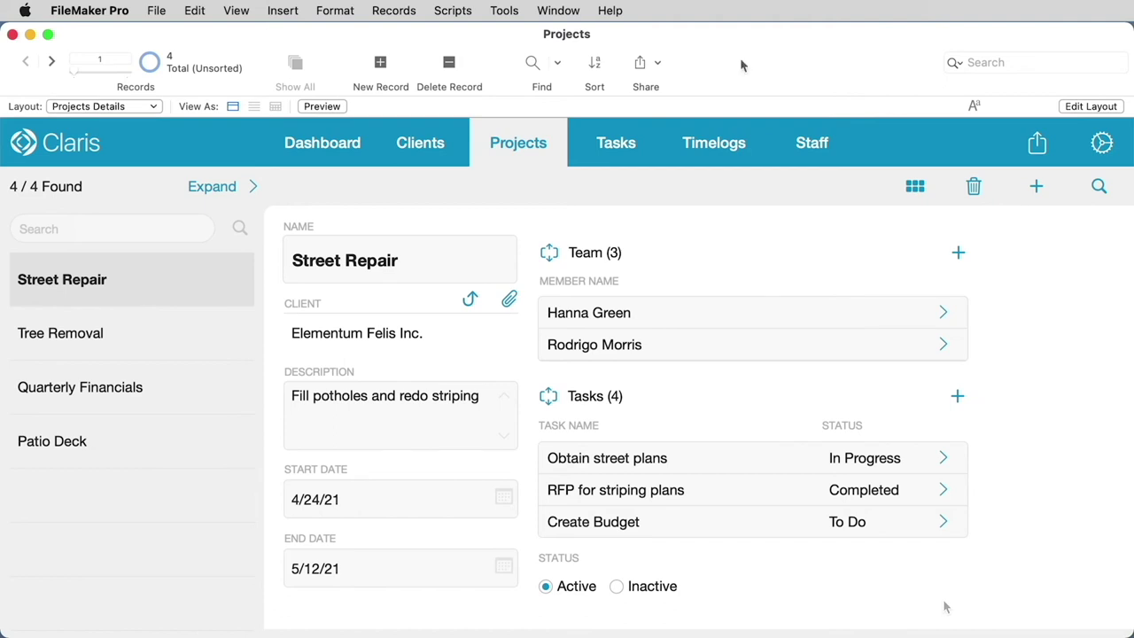
Upload Projects.fmp12 to the Claris Subscriber host, closing it first and entering the Admin password
{"action": "left_click", "coordinate": [164, 15]}
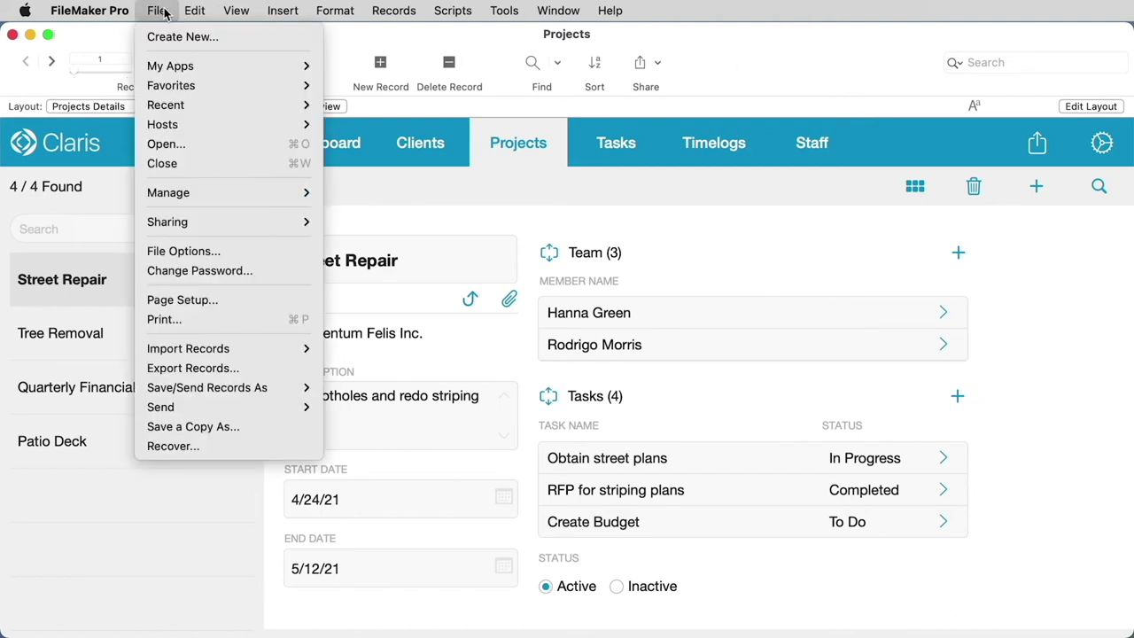
{"action": "mouse_move", "coordinate": [183, 222]}
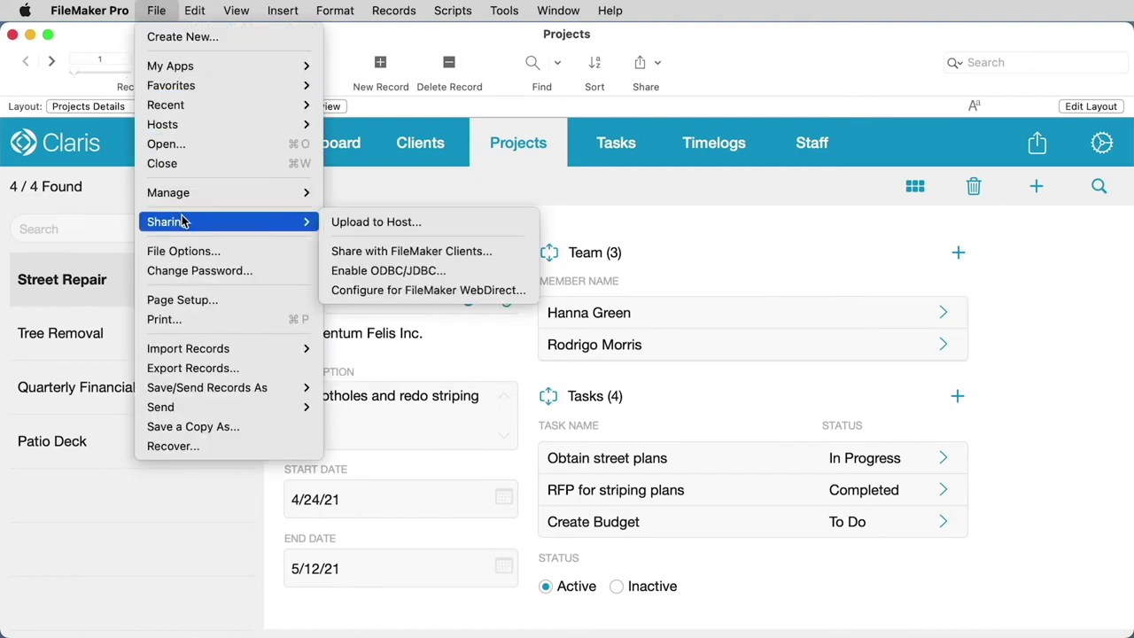
{"action": "left_click", "coordinate": [334, 224]}
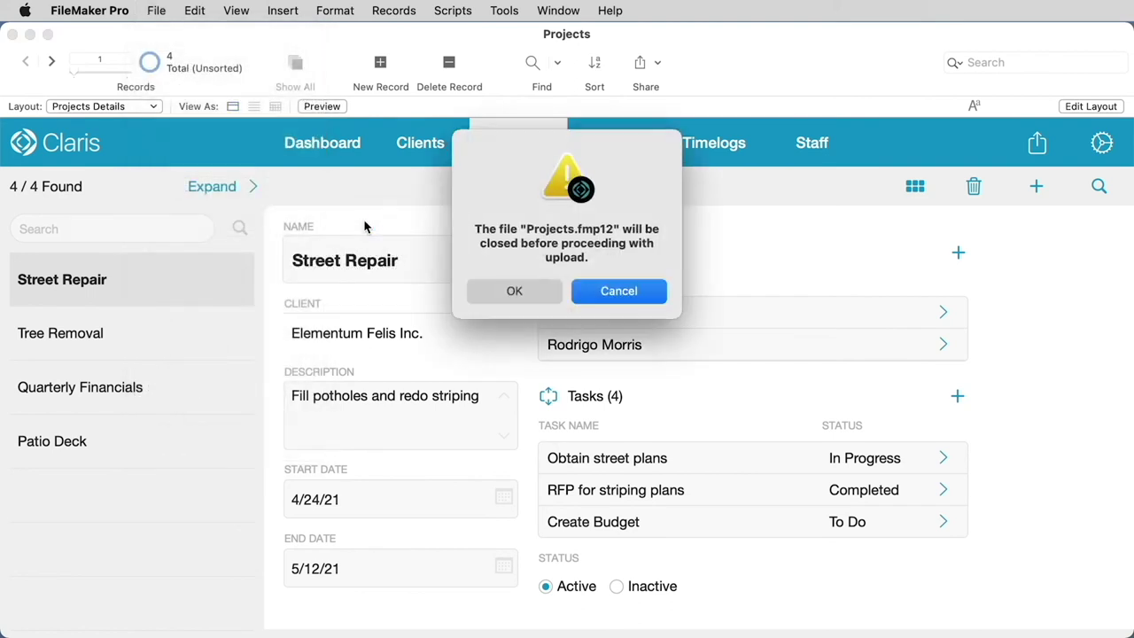
{"action": "left_click", "coordinate": [511, 291]}
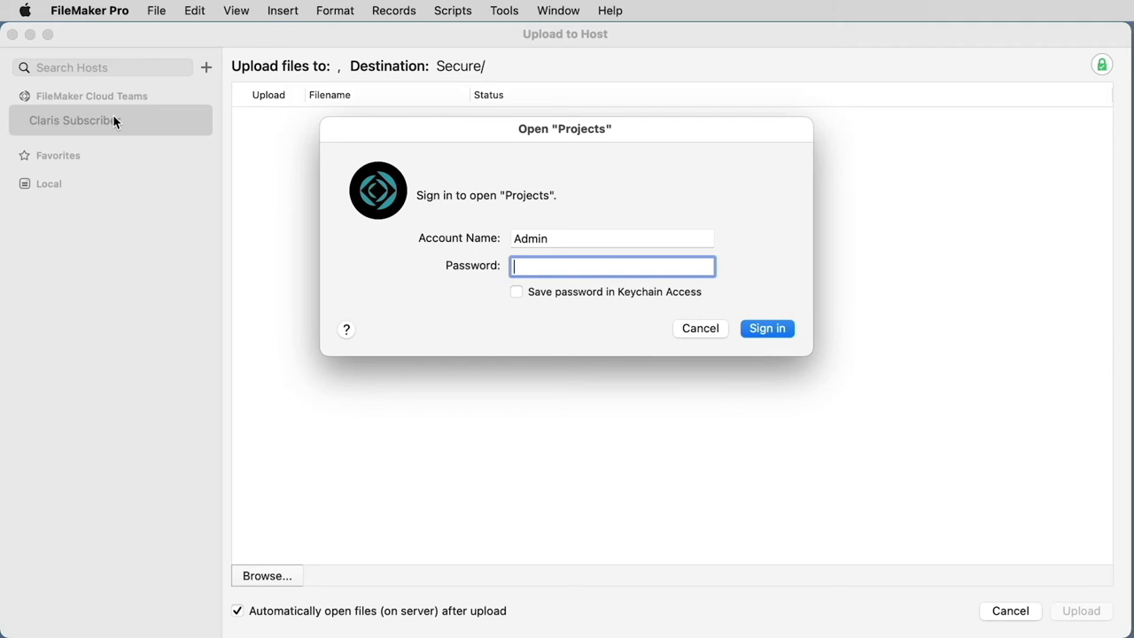
{"action": "type", "text": "••••"}
{"action": "key", "text": "Return"}
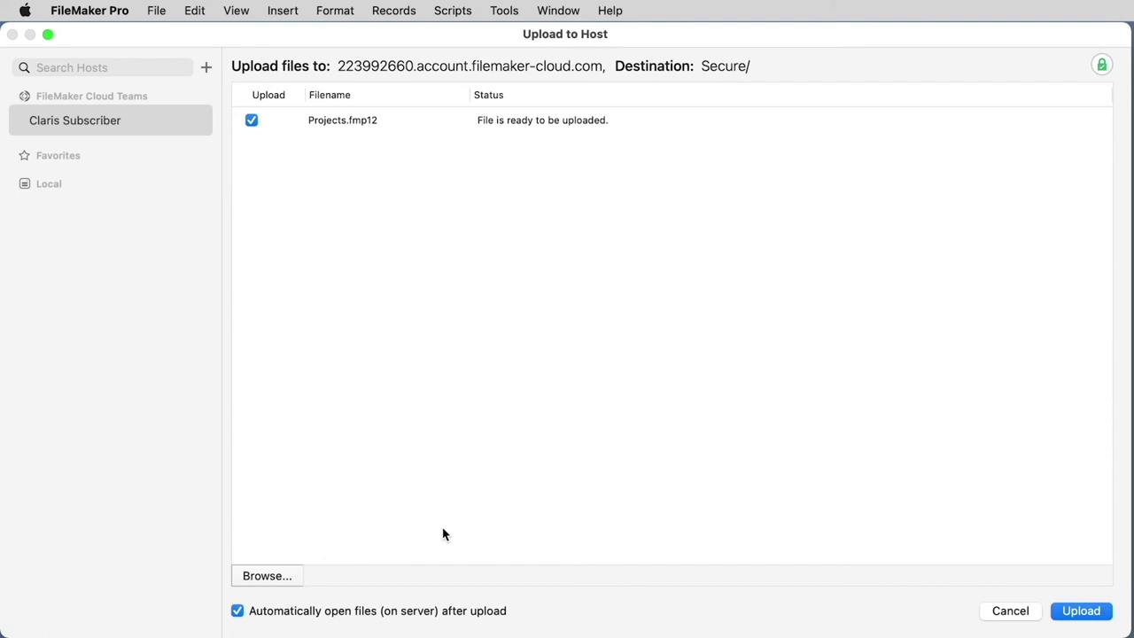
{"action": "left_click", "coordinate": [1081, 613]}
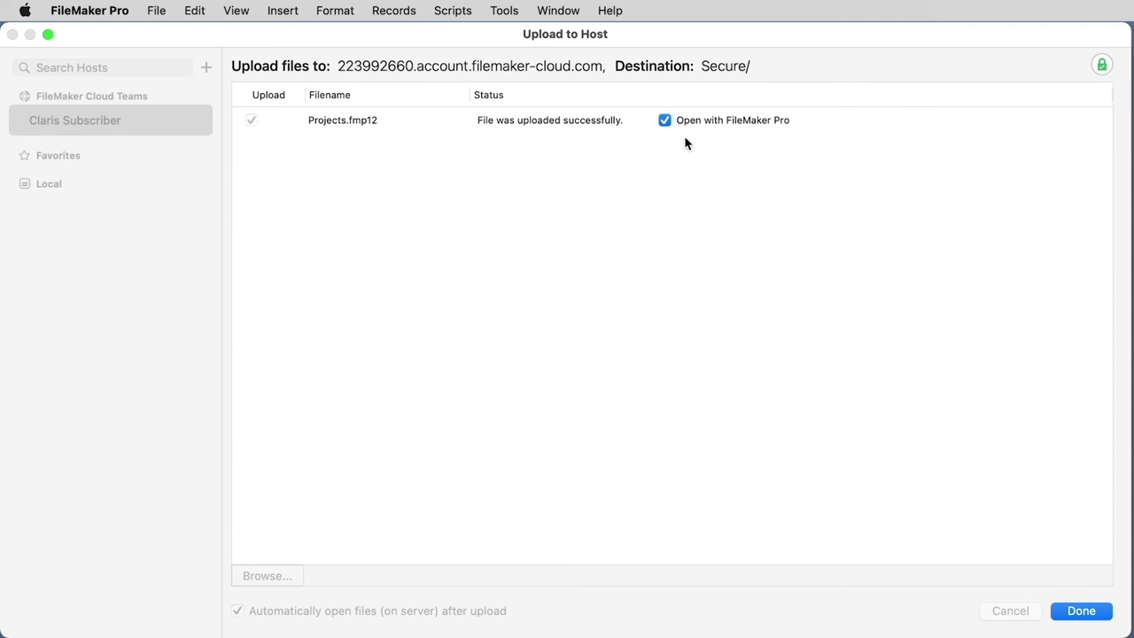
Uncheck Open with FileMaker Pro and close the finished upload window
{"action": "left_click", "coordinate": [665, 121]}
{"action": "left_click", "coordinate": [1093, 611]}
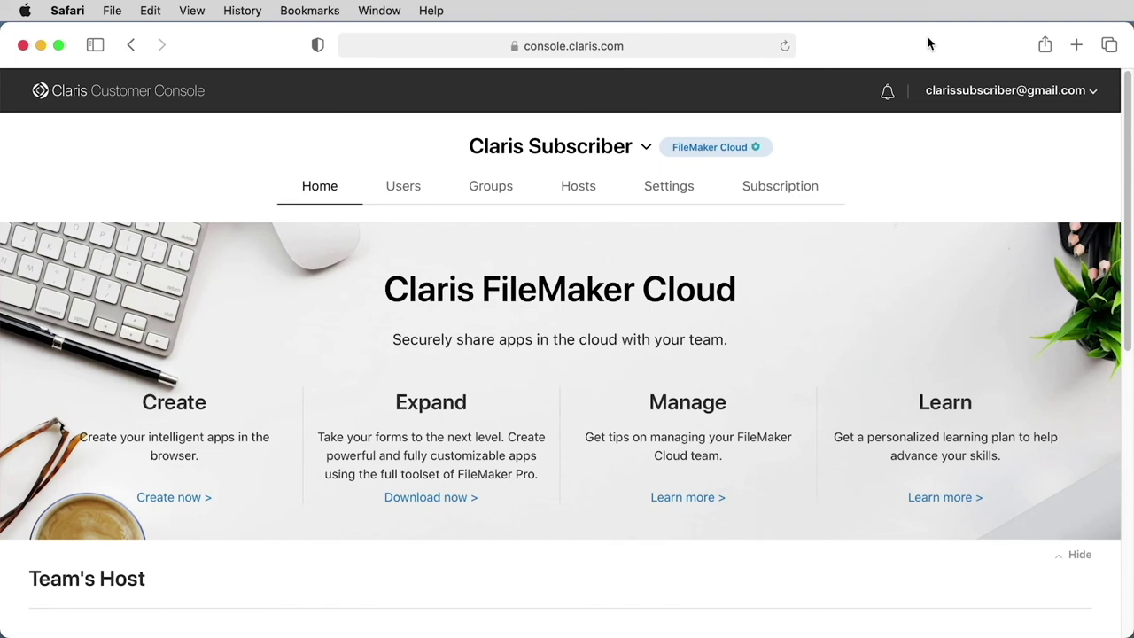
From the Projects tile in My Apps, open the app in FileMaker Pro and allow the launch
{"action": "scroll", "coordinate": [725, 288], "scroll_direction": "down", "scroll_amount": 5}
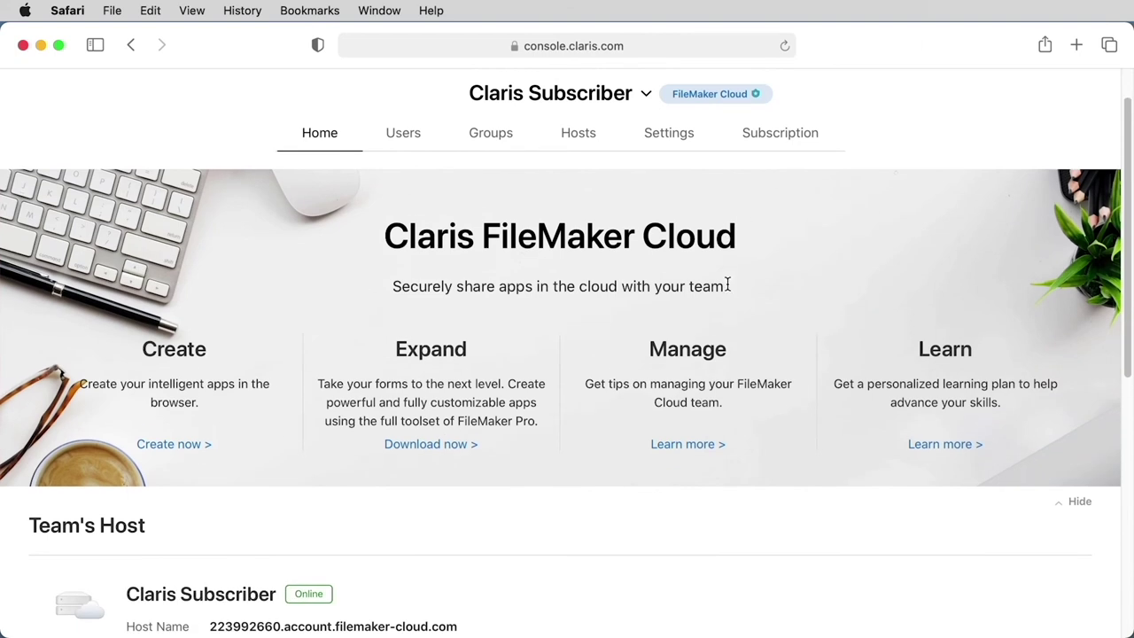
{"action": "scroll", "coordinate": [724, 288], "scroll_direction": "down", "scroll_amount": 8}
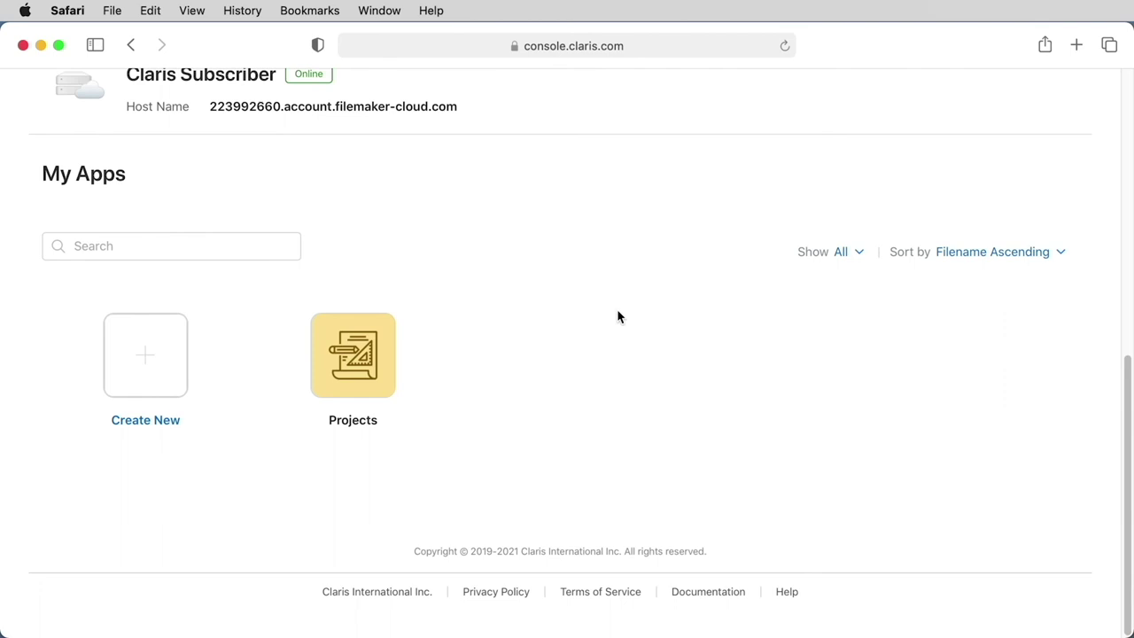
{"action": "left_click", "coordinate": [351, 374]}
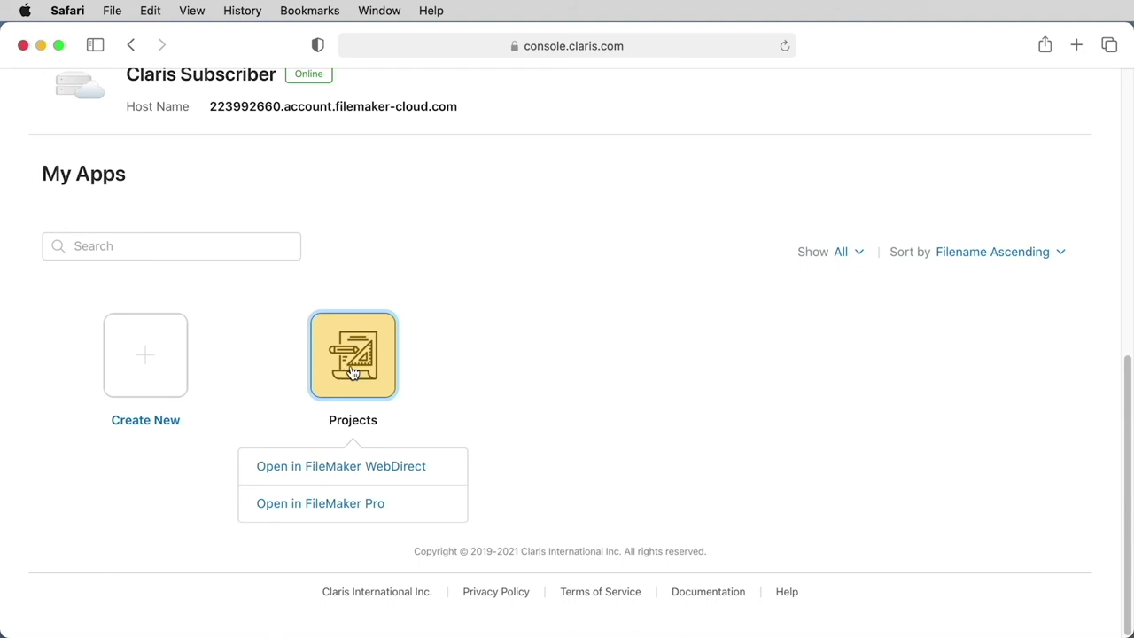
{"action": "left_click", "coordinate": [348, 506]}
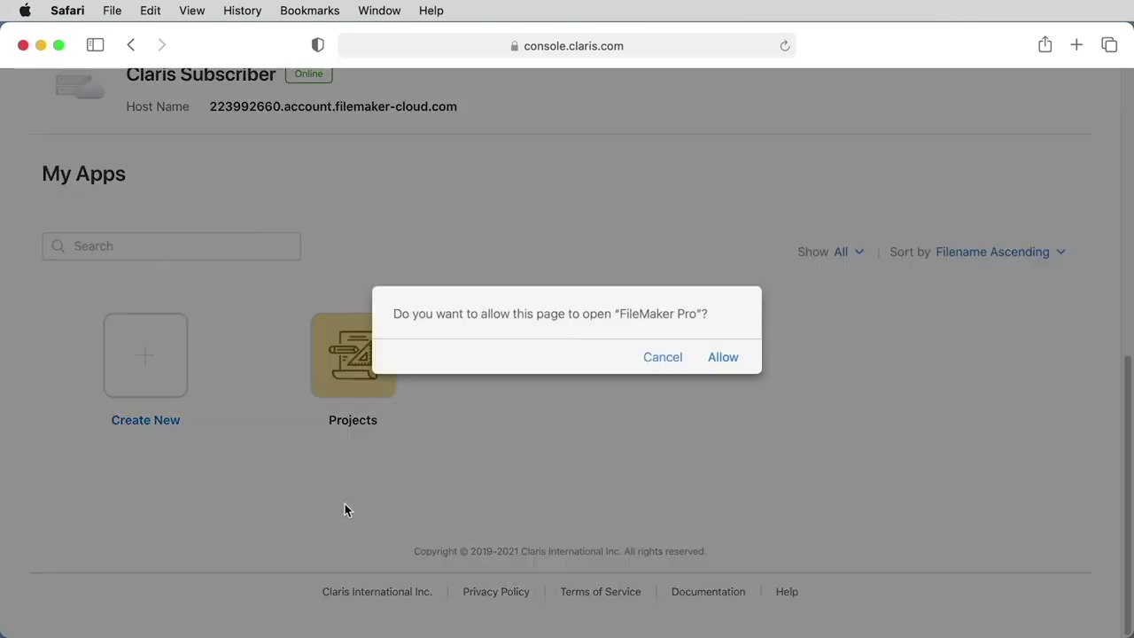
{"action": "left_click", "coordinate": [722, 358]}
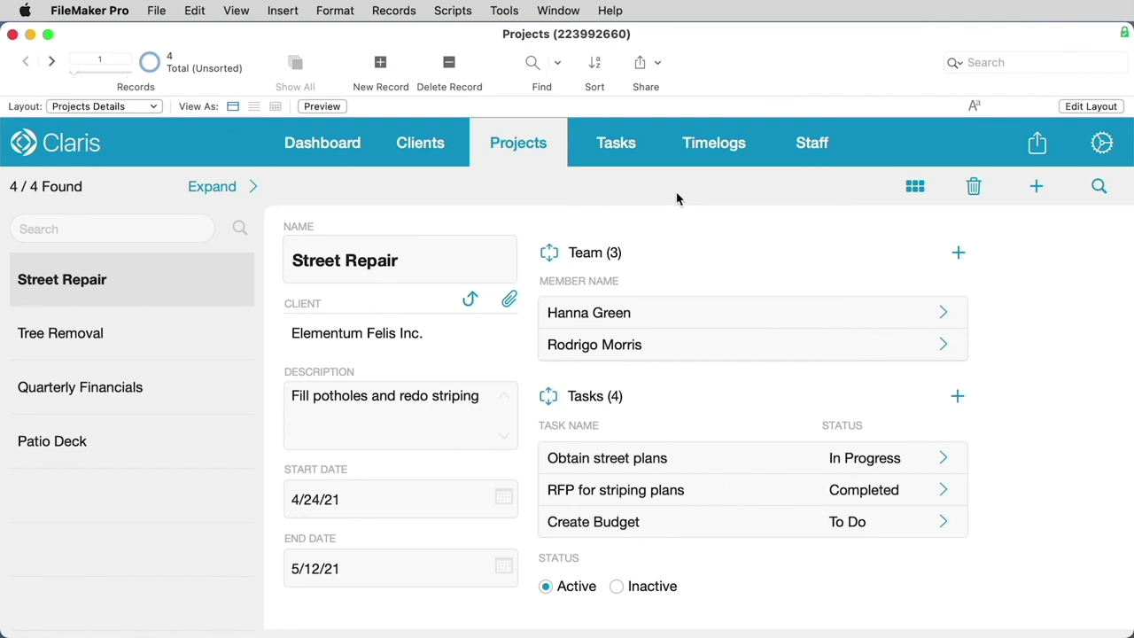
Browse the Tasks, Timelogs, Projects and Kanban Board layouts, ending on the Dashboard showing 6 overdue tasks
{"action": "left_click", "coordinate": [609, 147]}
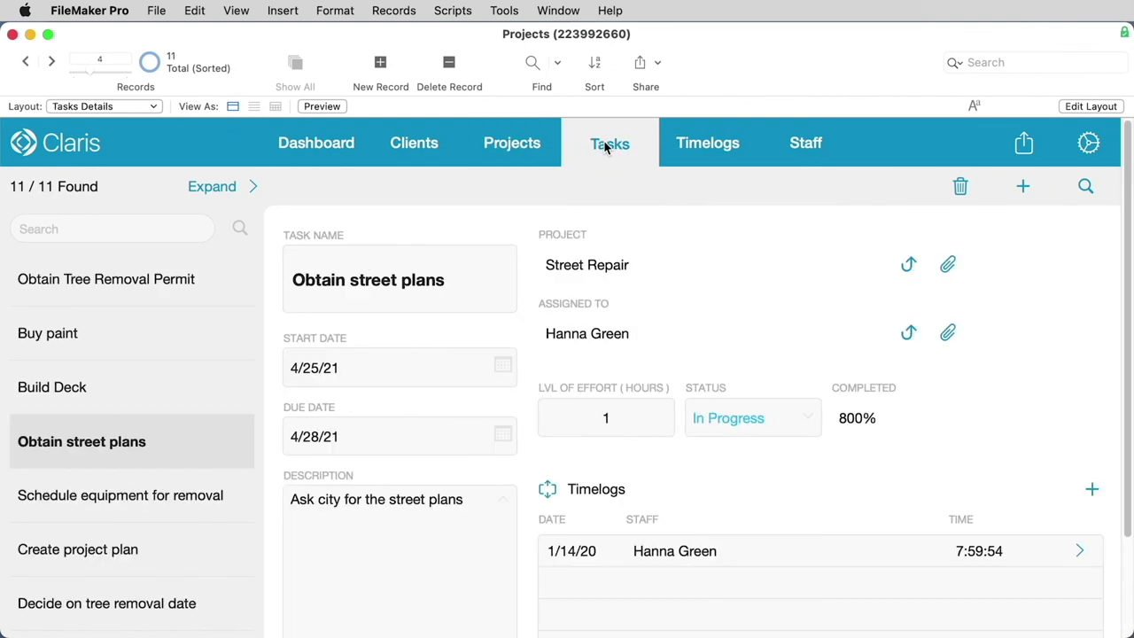
{"action": "left_click", "coordinate": [709, 147]}
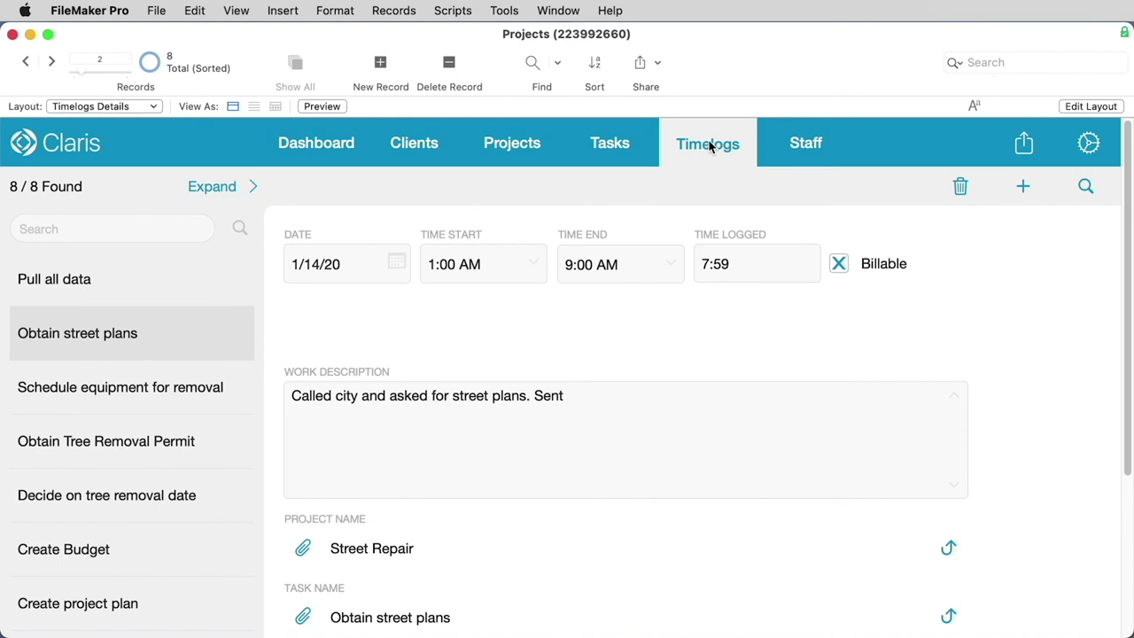
{"action": "left_click", "coordinate": [609, 142]}
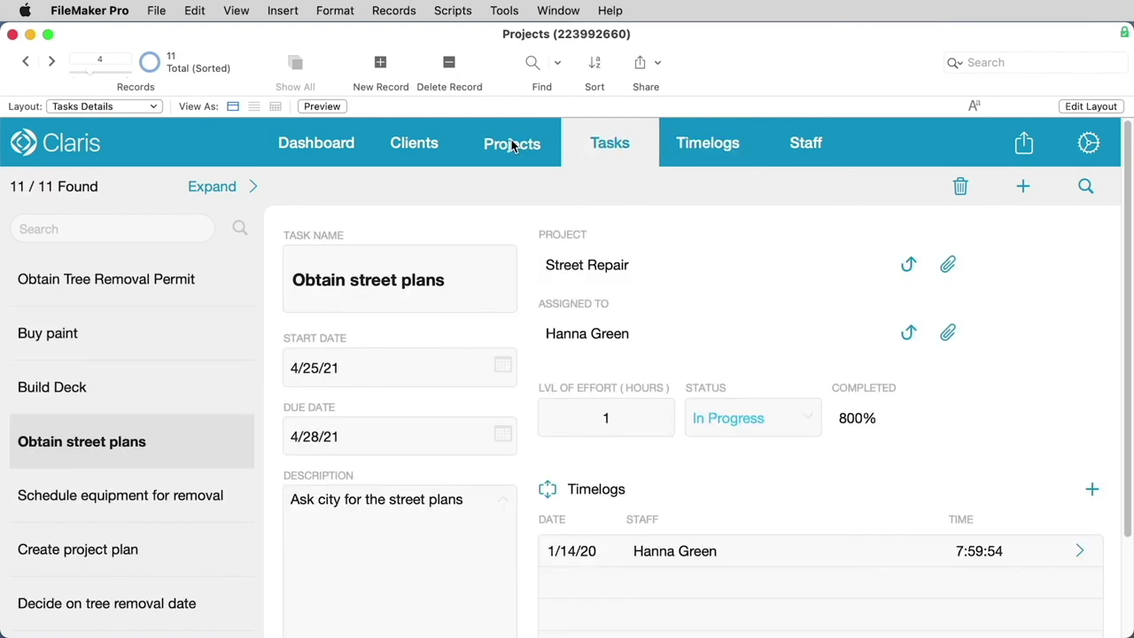
{"action": "left_click", "coordinate": [512, 145]}
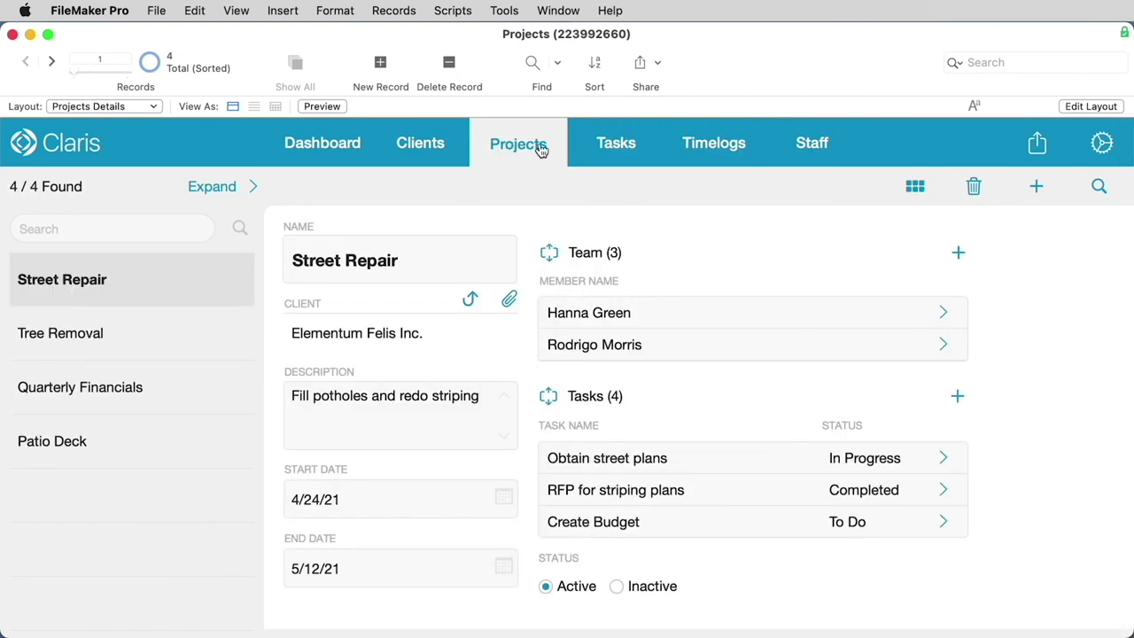
{"action": "left_click", "coordinate": [915, 187]}
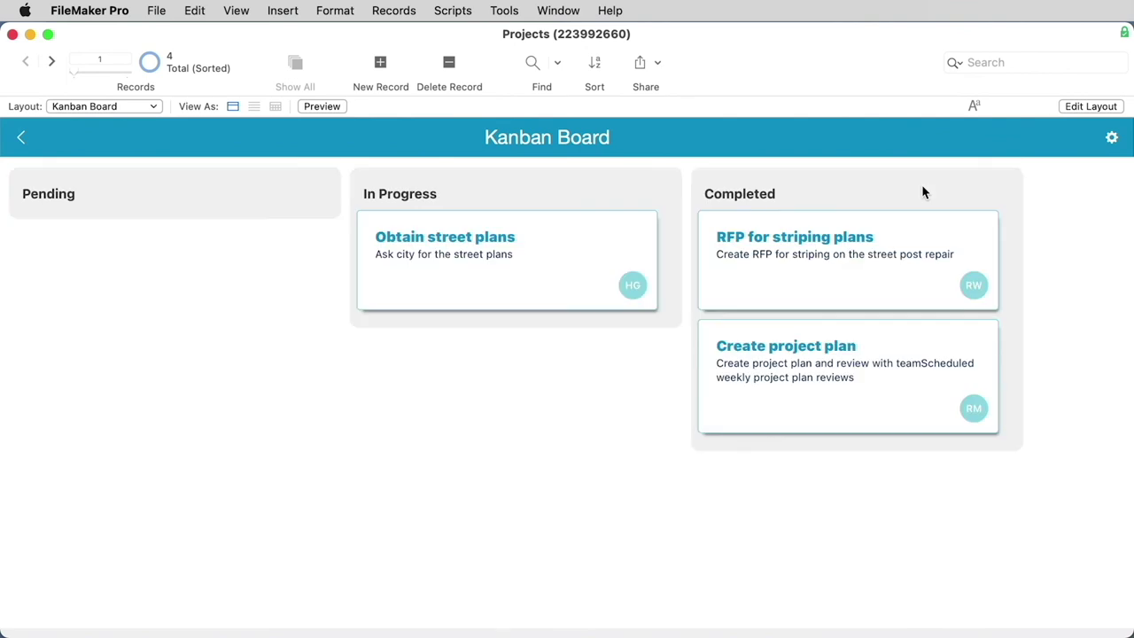
{"action": "left_click", "coordinate": [22, 139]}
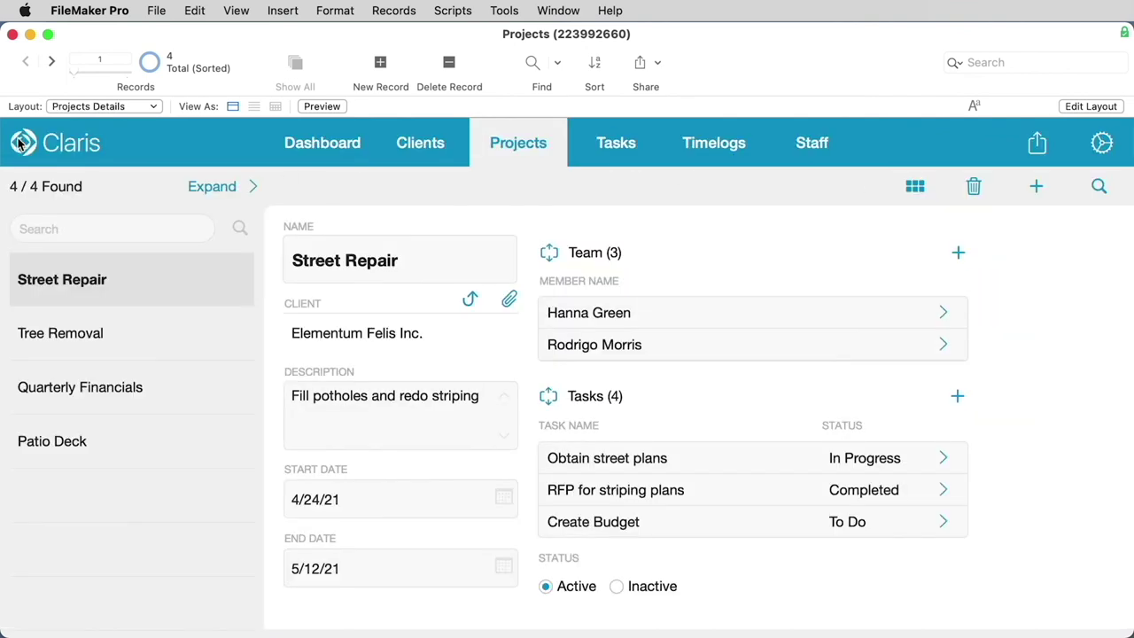
{"action": "left_click", "coordinate": [336, 149]}
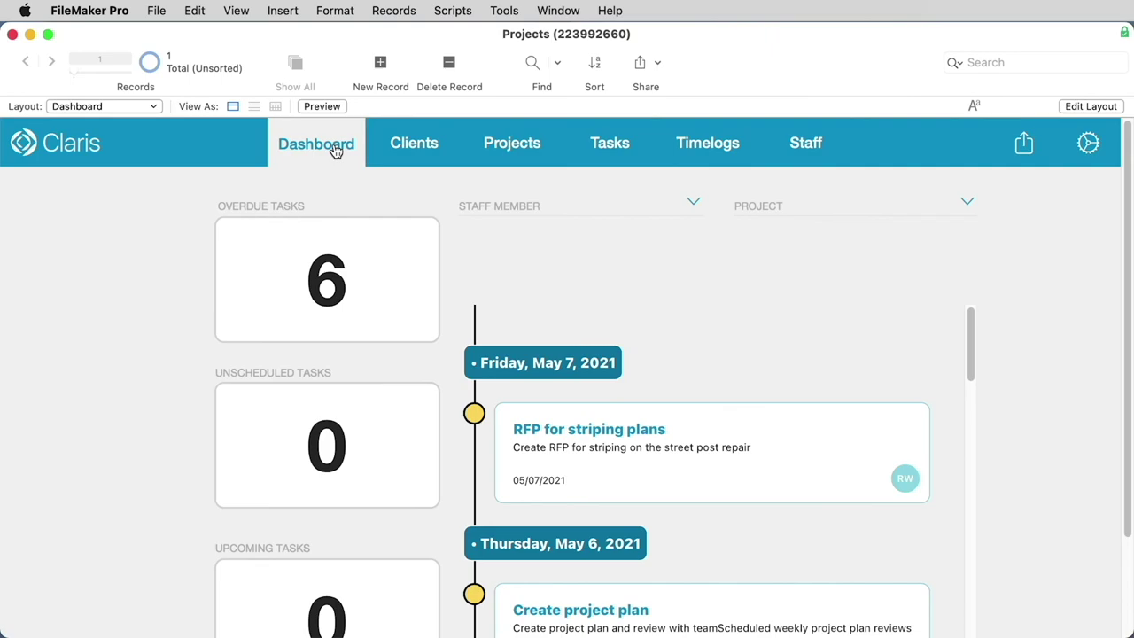